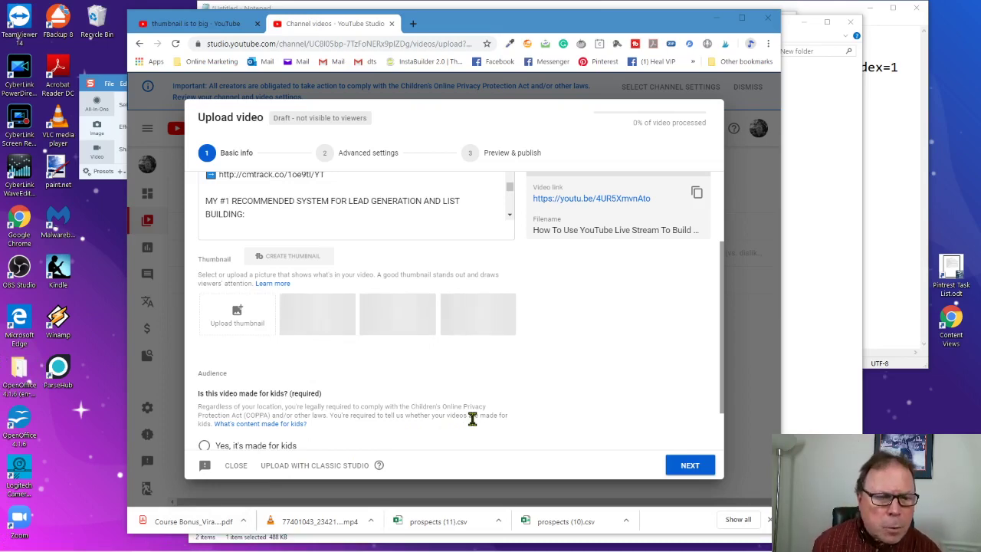
Try uploading Test image.png as the custom thumbnail and read the 'bigger than 2MB' error.
click(240, 322)
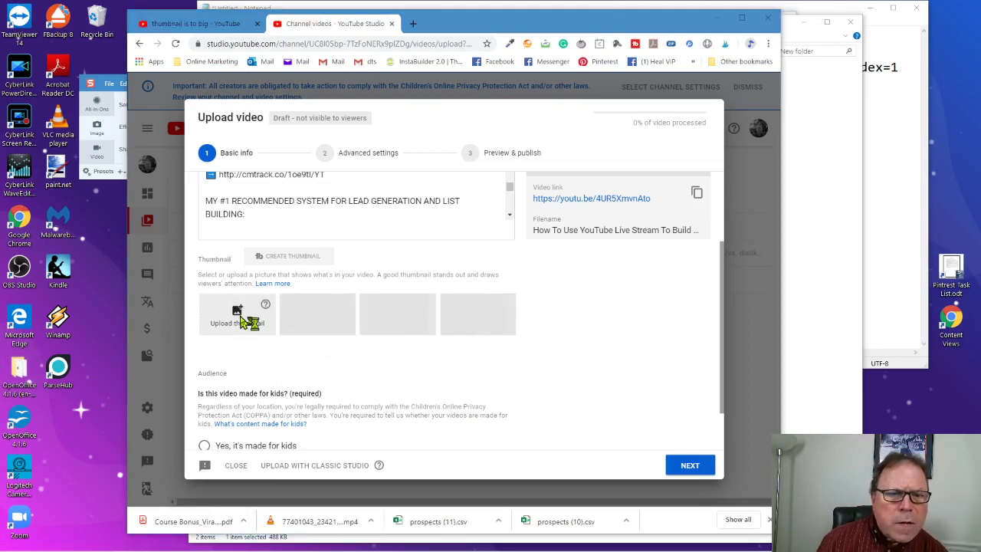
double_click(298, 107)
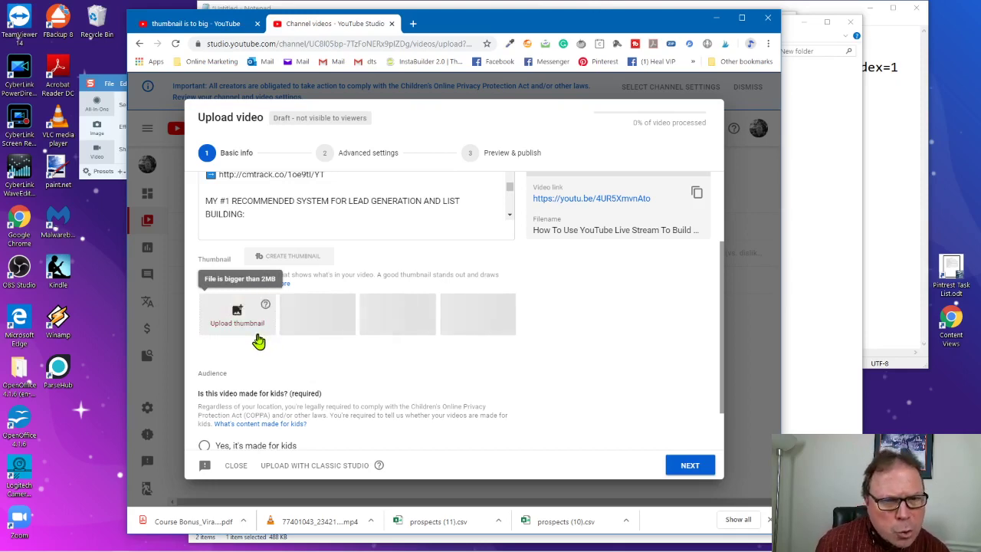
mouse_move(266, 307)
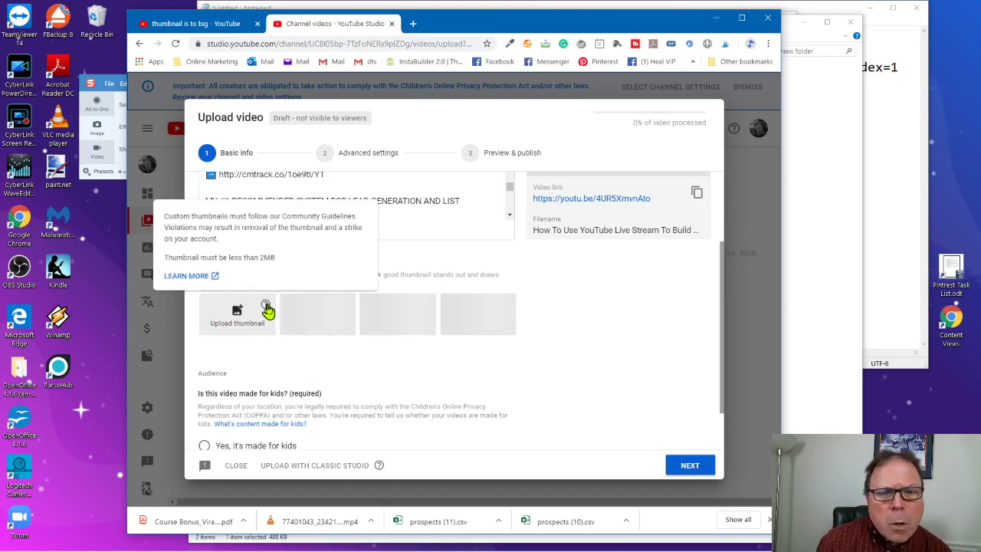
Open the Add video thumbnails help article and expand its Image size & resolution rules (1280x720, under 2MB).
click(193, 278)
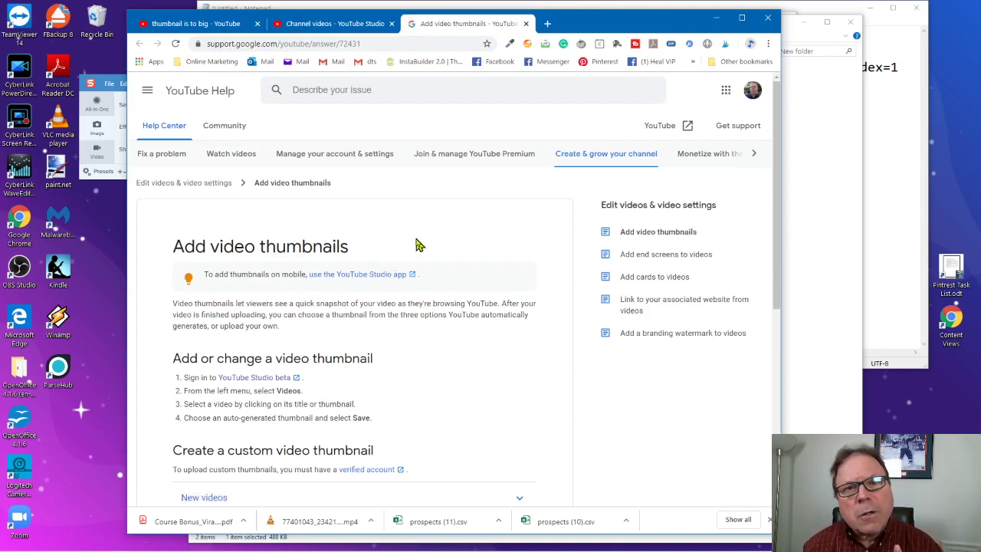
scroll(419, 244, down, 2)
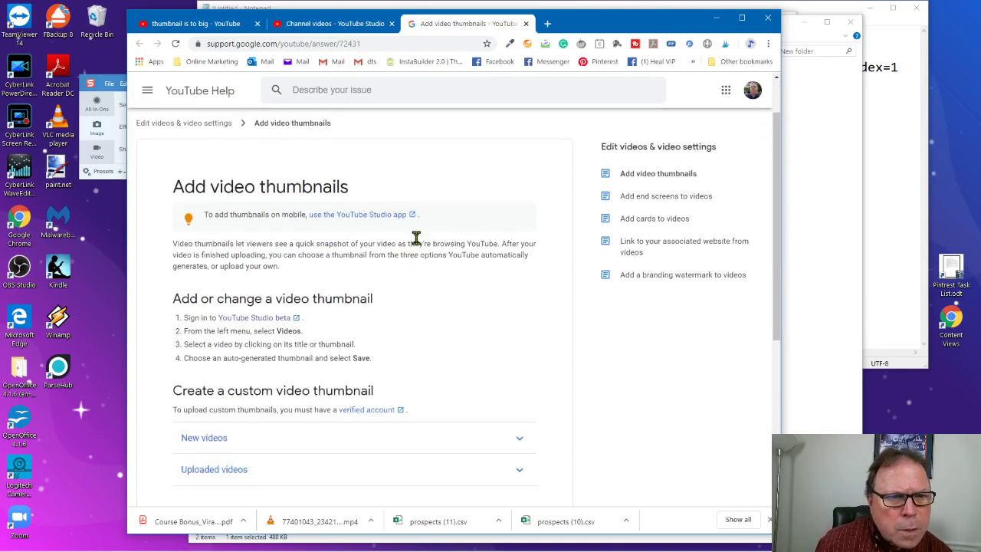
scroll(419, 244, down, 1)
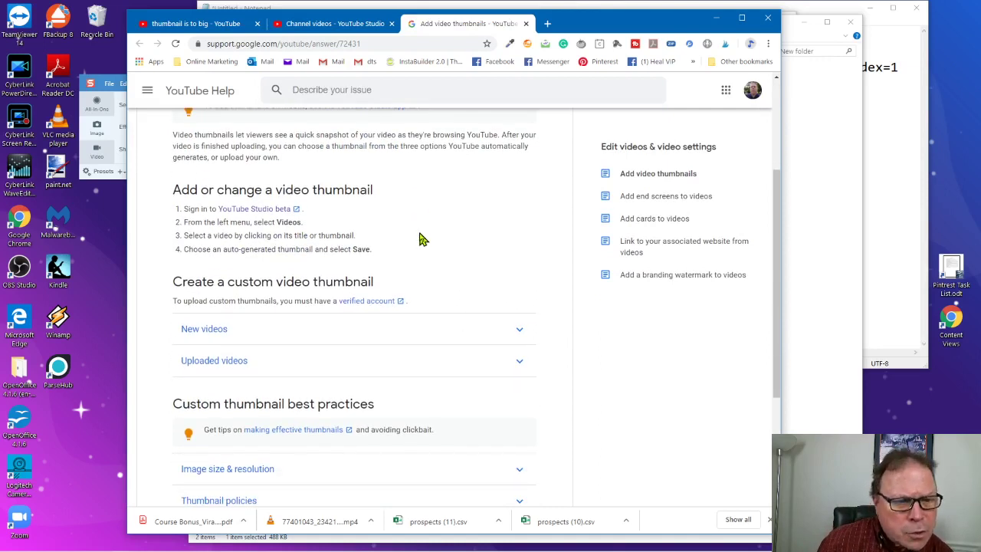
scroll(419, 244, down, 2)
scroll(421, 240, down, 2)
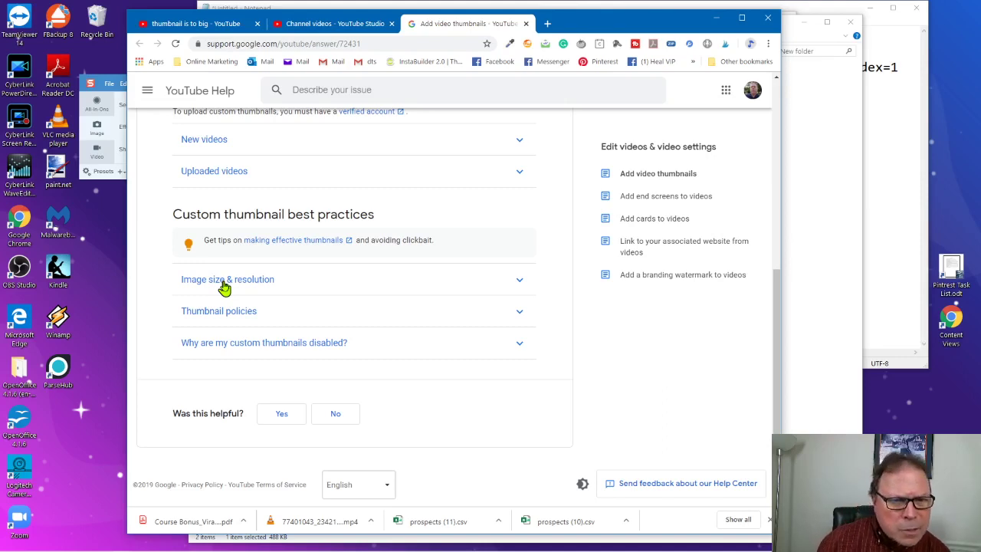
click(224, 285)
scroll(427, 335, down, 1)
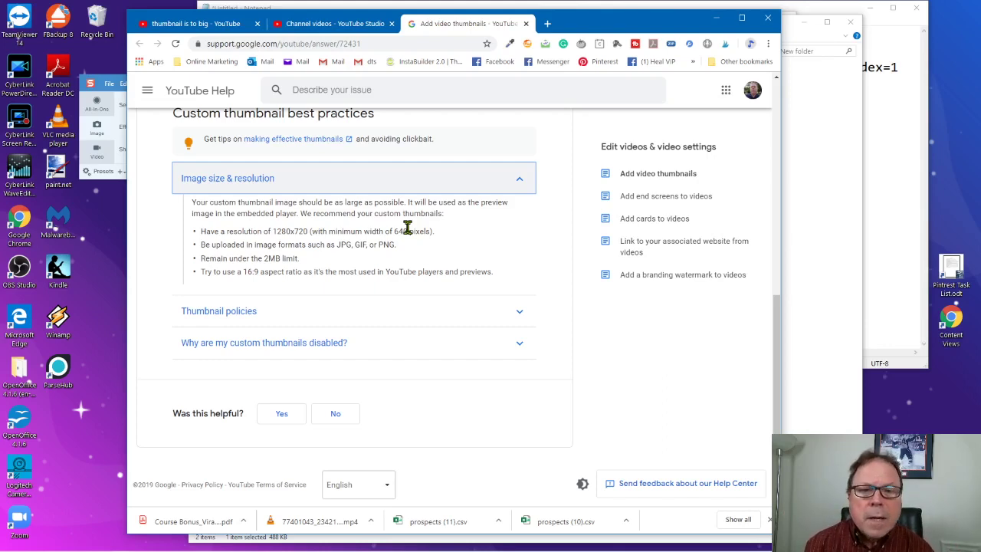
Switch to File Explorer and bring up the Properties of Test image.png.
key(alt+Tab)
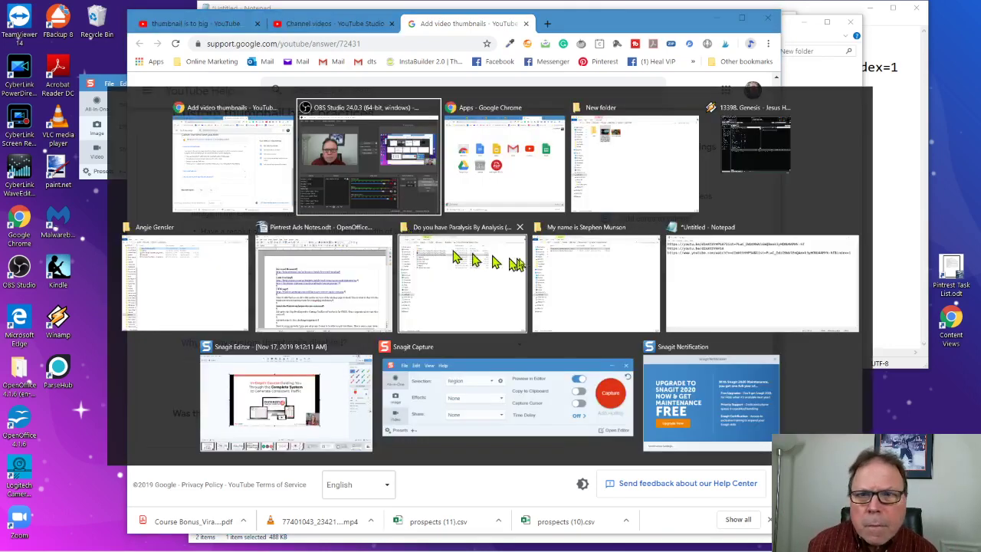
key(alt+Tab)
key(alt+Tab)
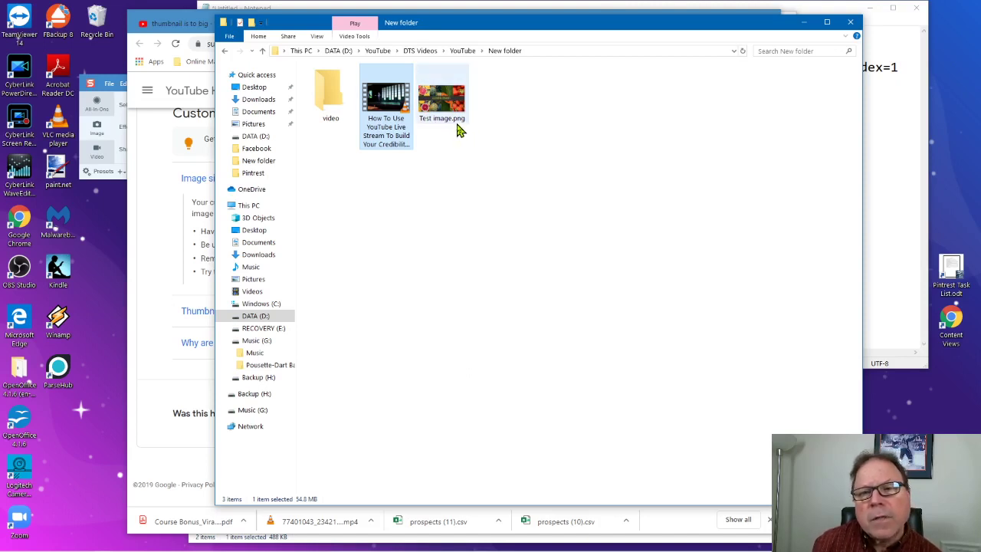
right_click(440, 103)
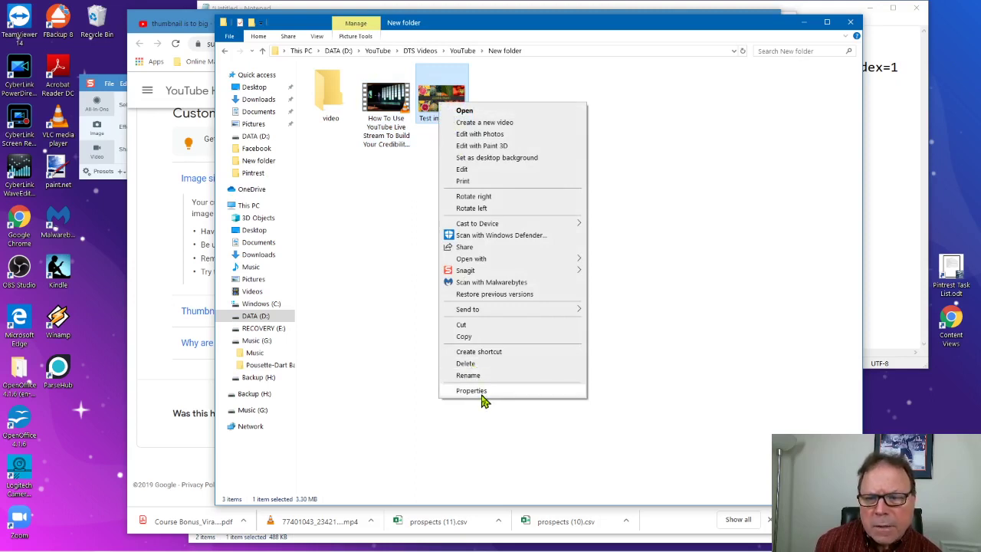
click(483, 391)
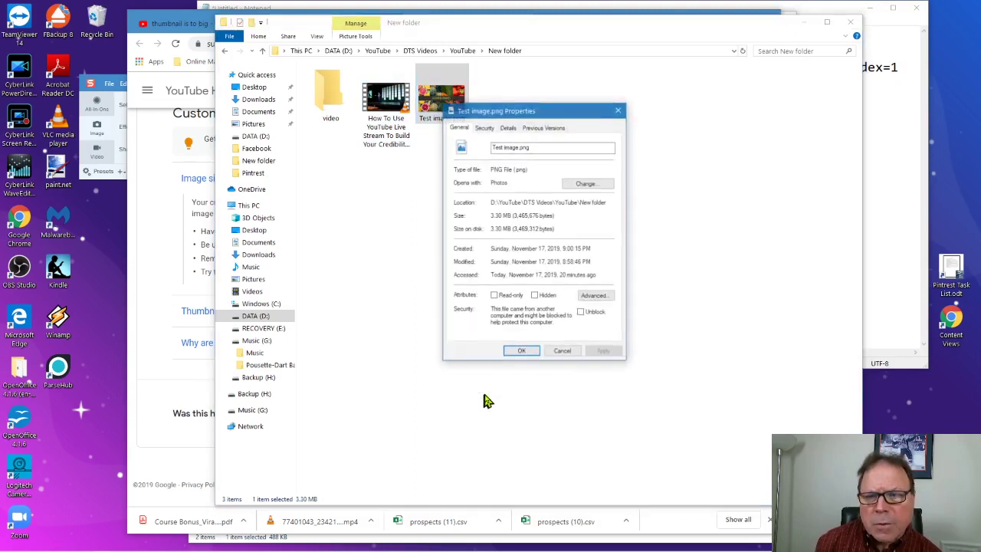
Confirm Test image.png is 1920 x 1080 and 3.30 MB, then close Properties.
click(509, 128)
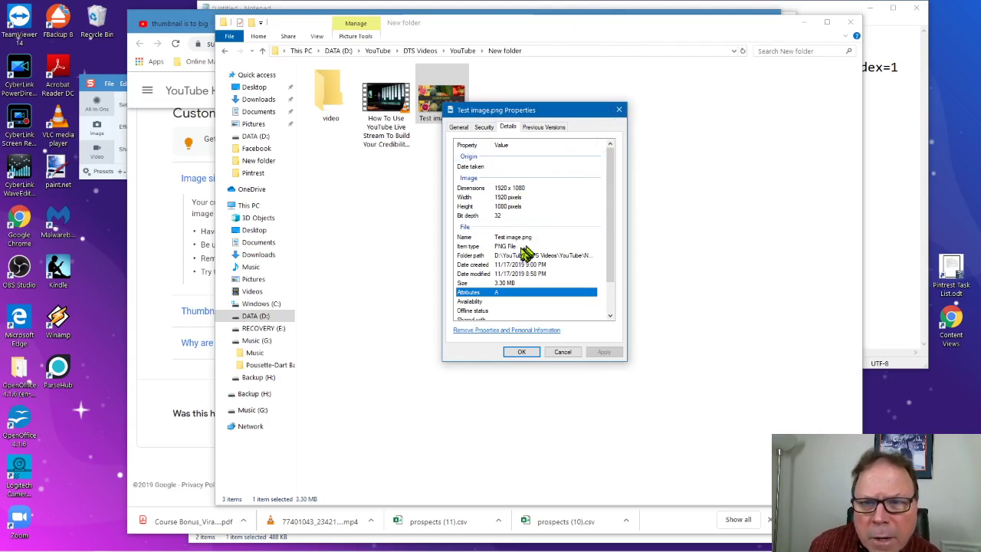
click(459, 127)
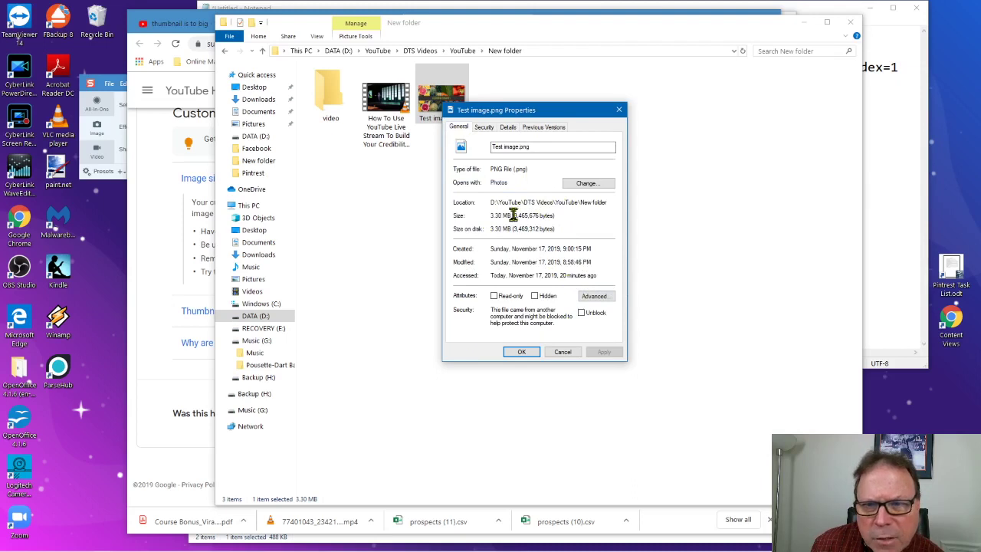
drag(512, 215, 489, 216)
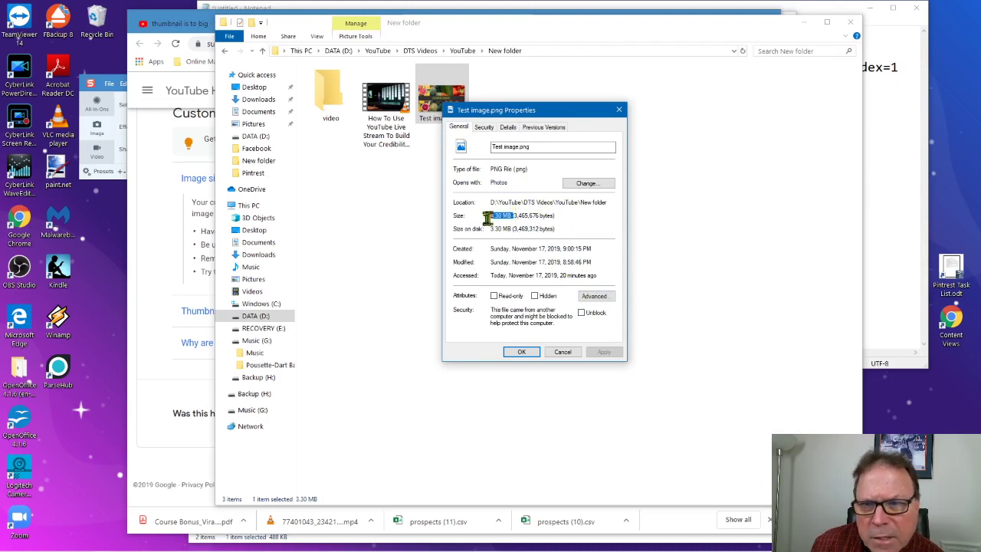
click(620, 110)
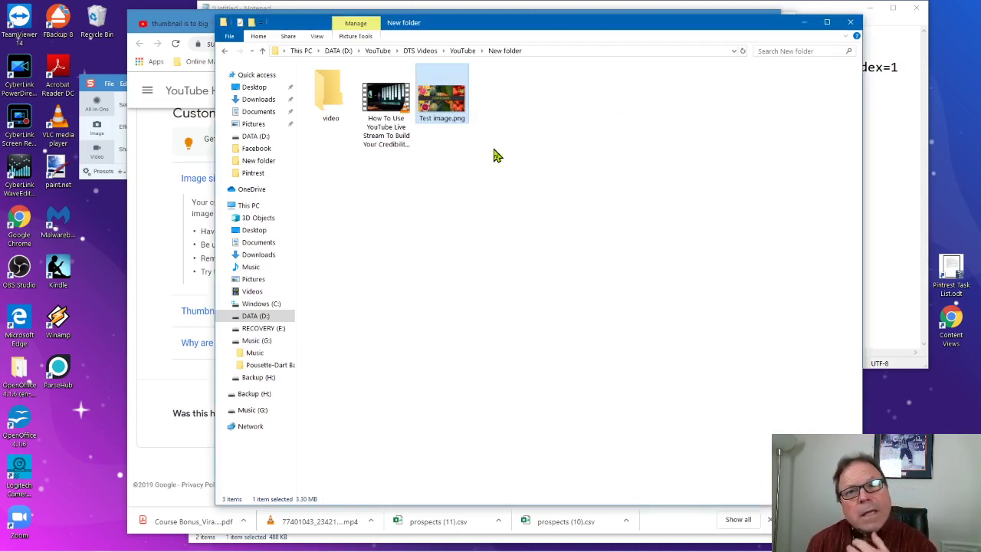
Open Test image.png with paint.net and move its window further right.
right_click(440, 108)
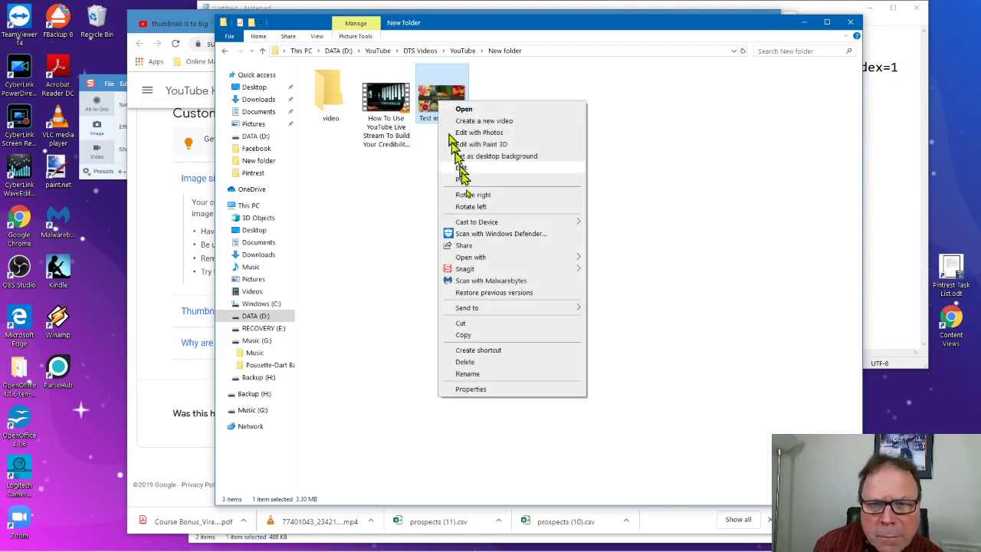
mouse_move(493, 263)
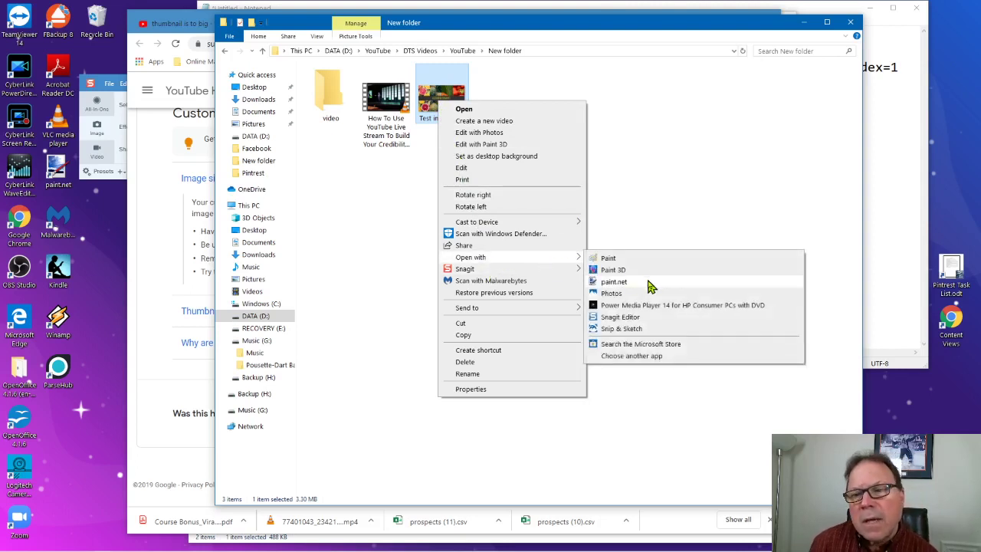
click(614, 282)
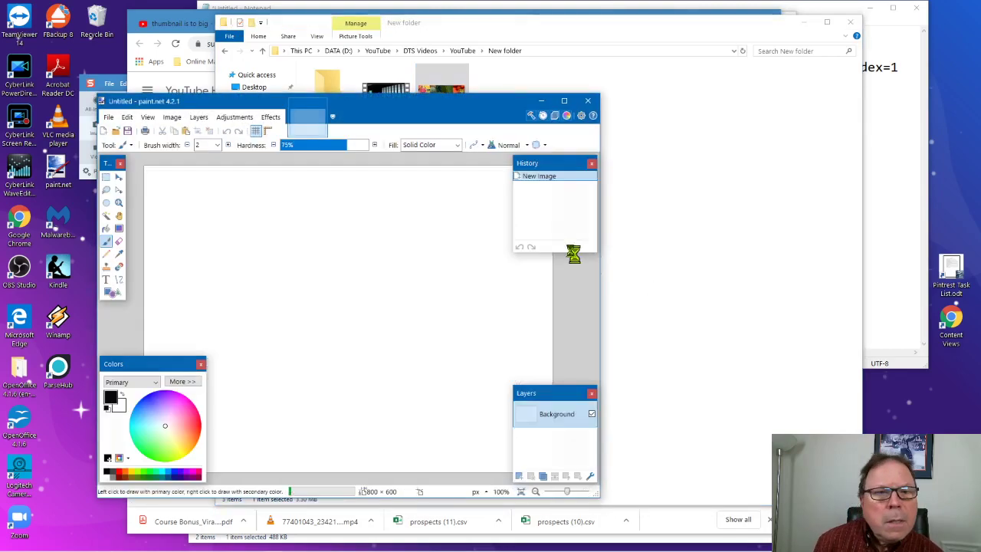
mouse_move(403, 109)
mouse_down()
mouse_move(514, 111)
mouse_move(517, 87)
mouse_up()
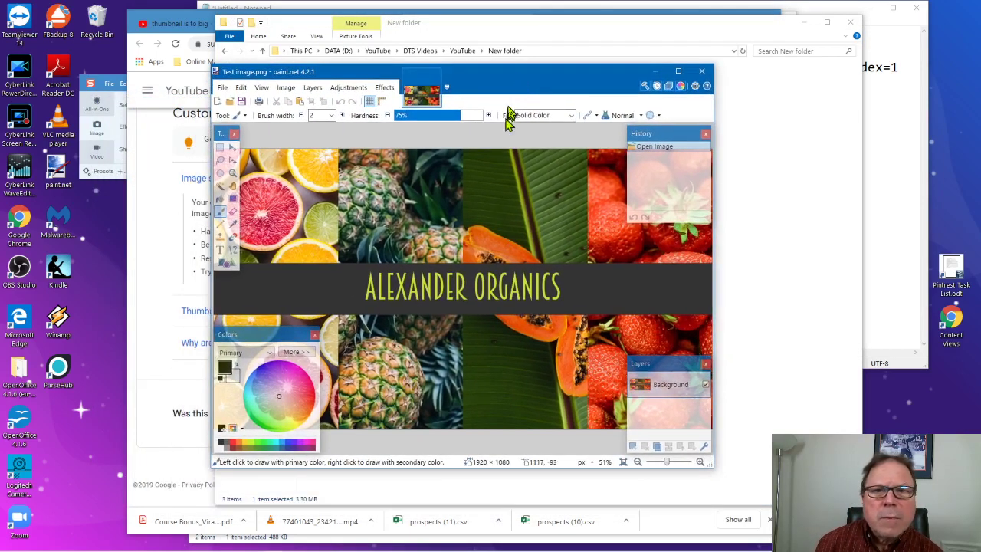
drag(517, 79, 539, 81)
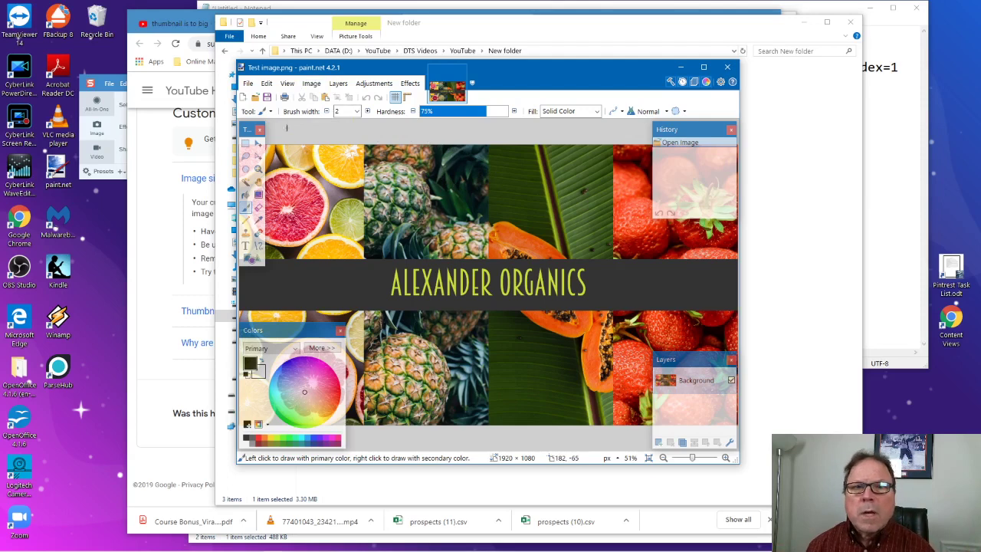
click(311, 85)
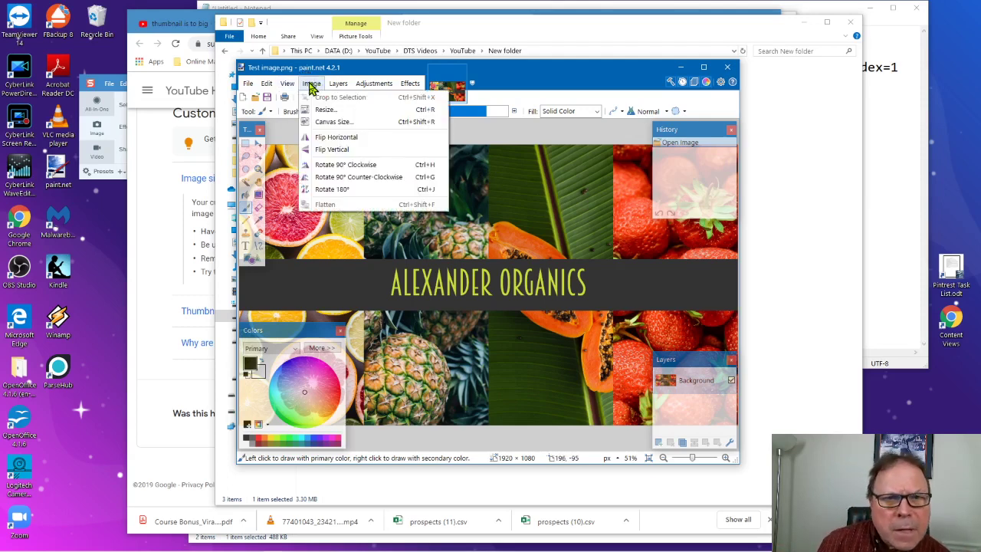
Resize the whole image to width 1280 with aspect ratio kept, giving 1280 x 720.
click(342, 112)
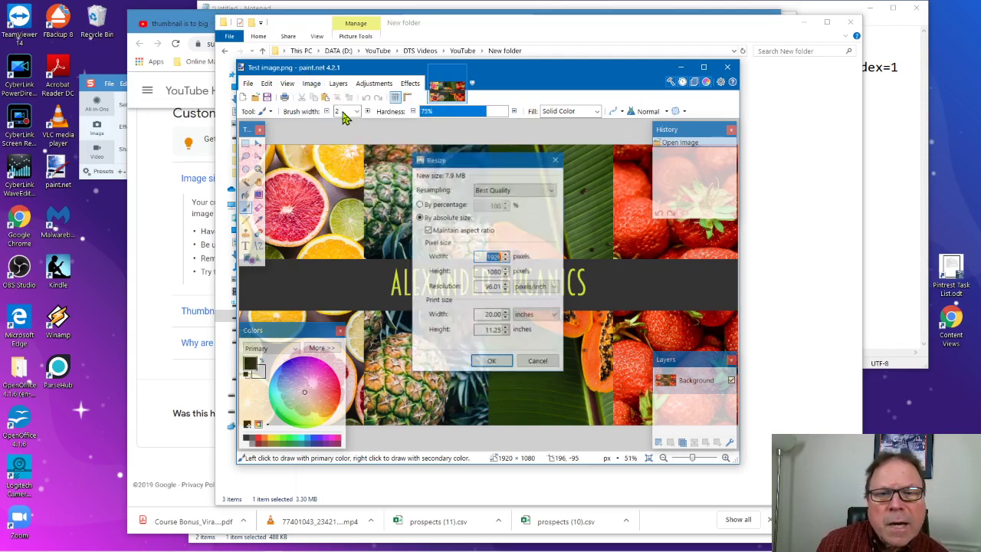
click(479, 255)
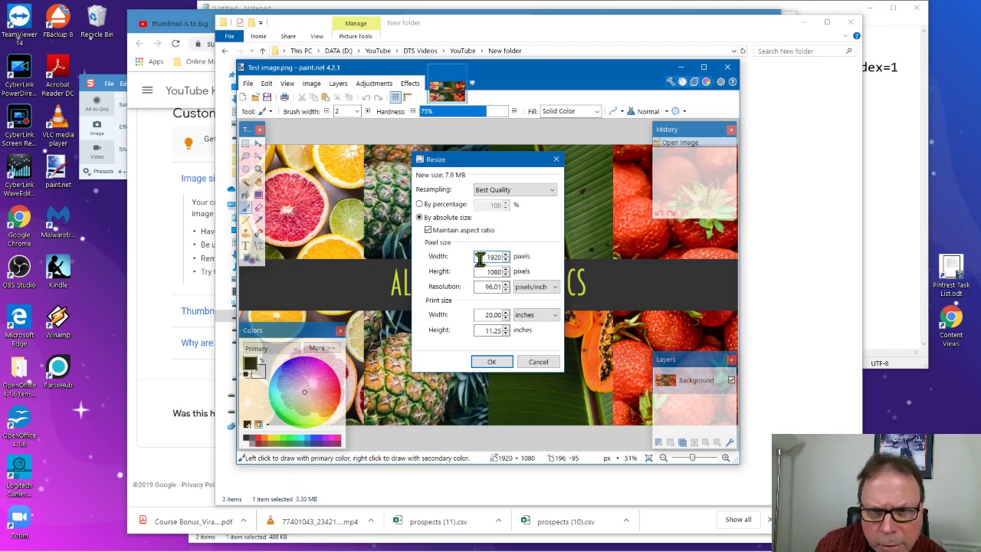
drag(486, 256, 508, 256)
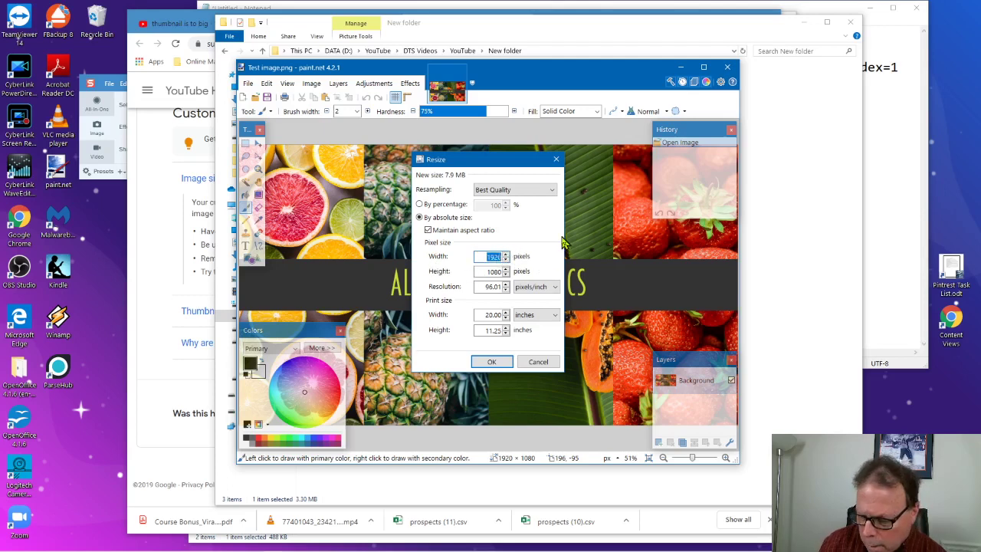
text(1280)
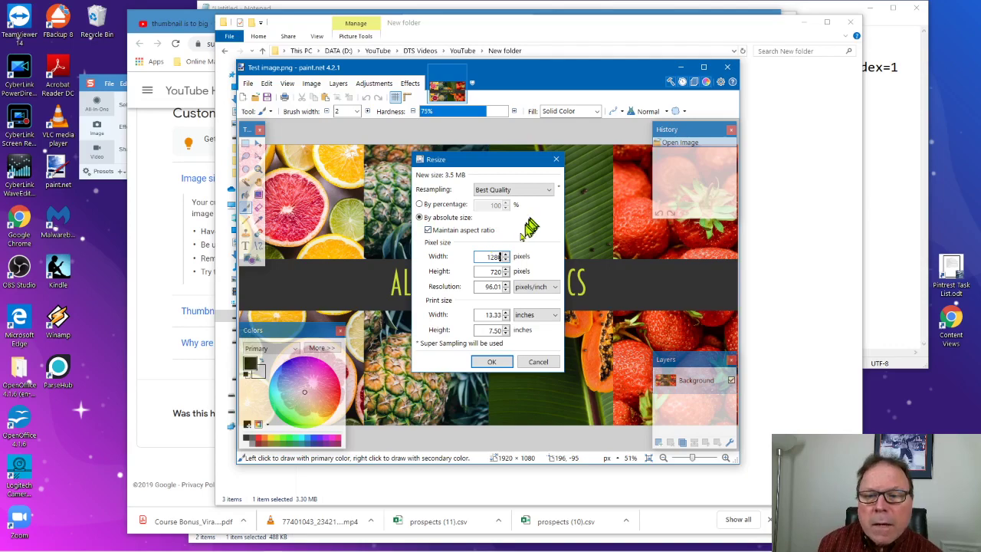
click(491, 364)
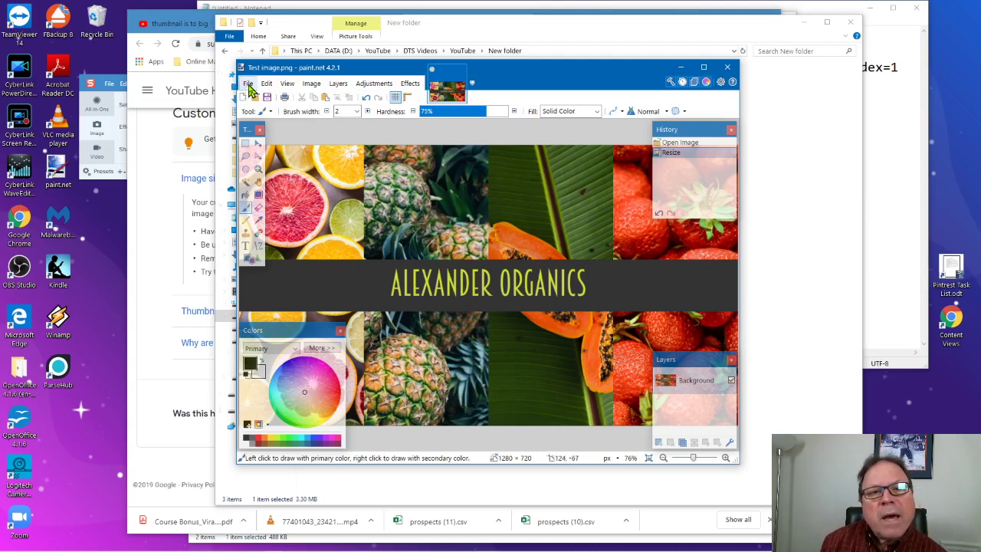
Save the resized image as a new file named Test image-tn.png.
click(248, 83)
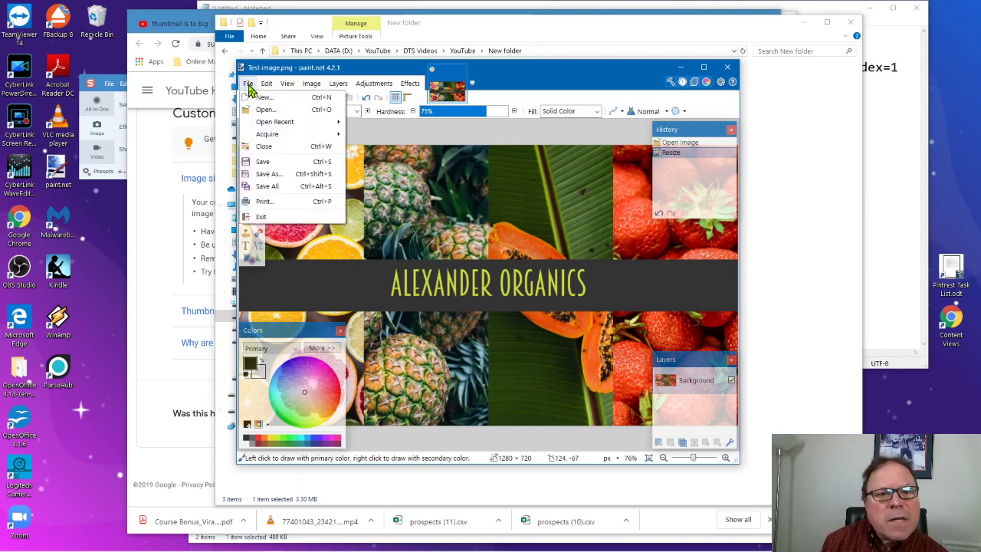
click(289, 178)
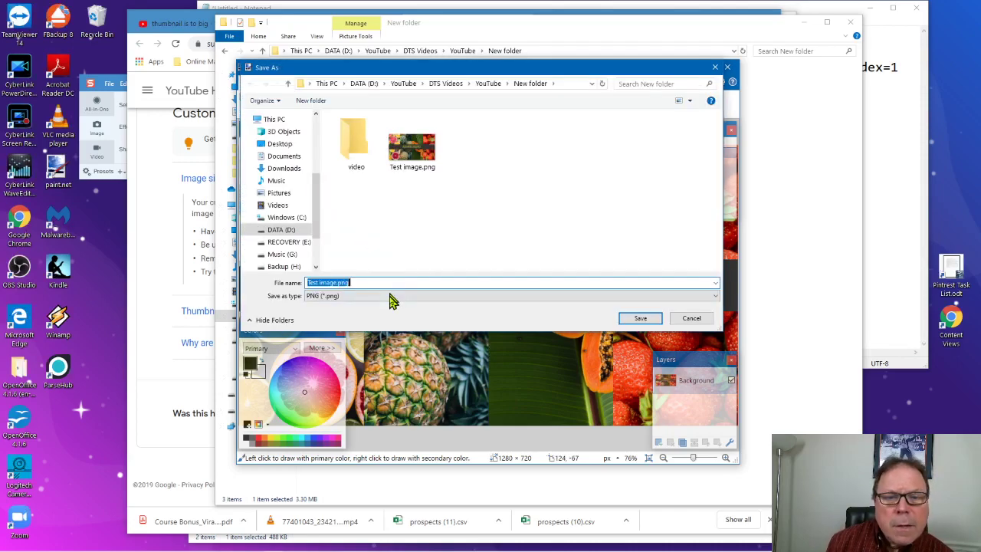
click(376, 283)
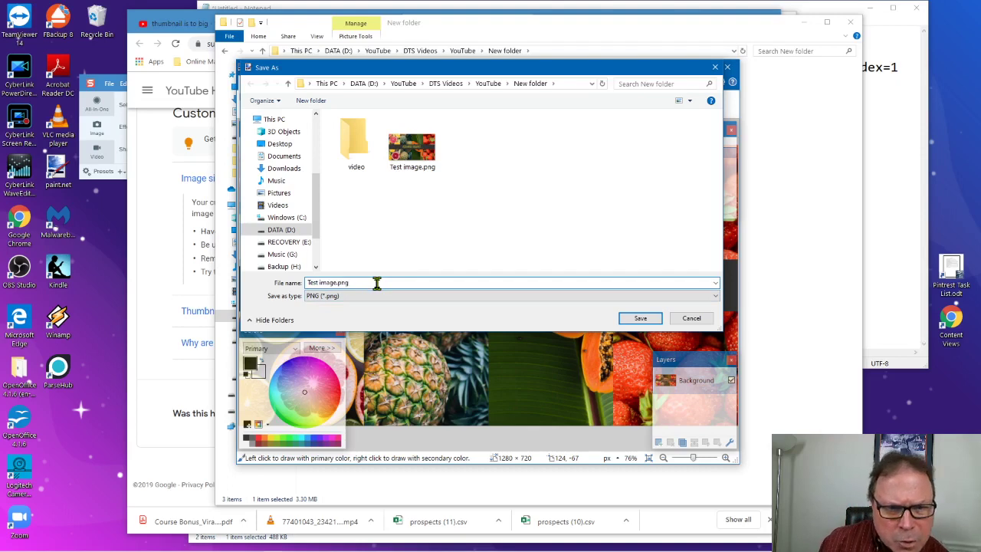
key(BackSpace)
key(BackSpace)
key(BackSpace)
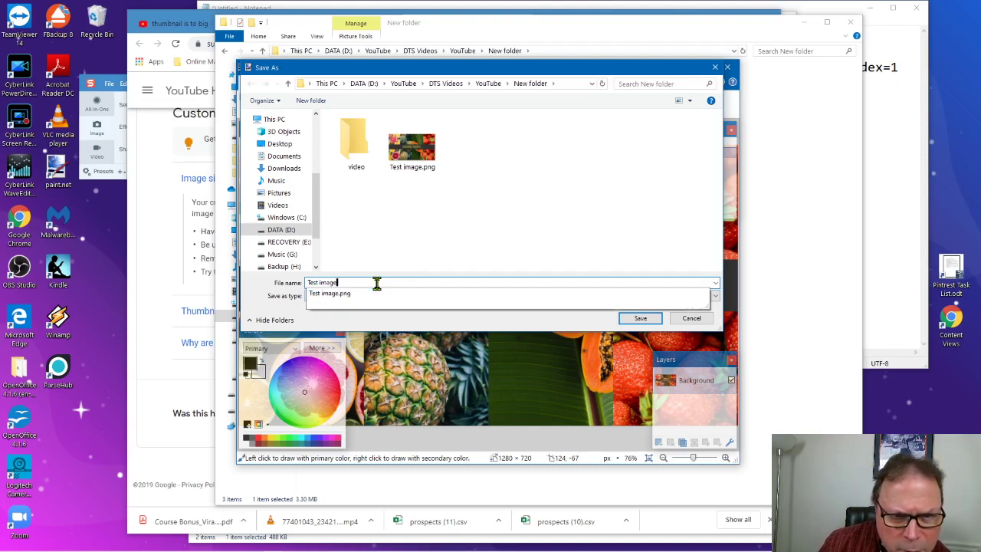
key(BackSpace)
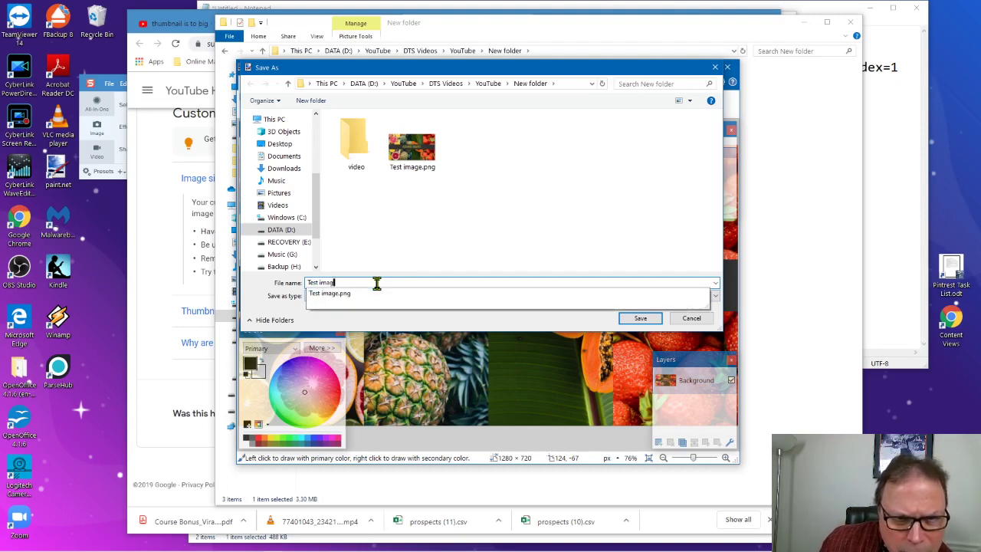
text(e-tn)
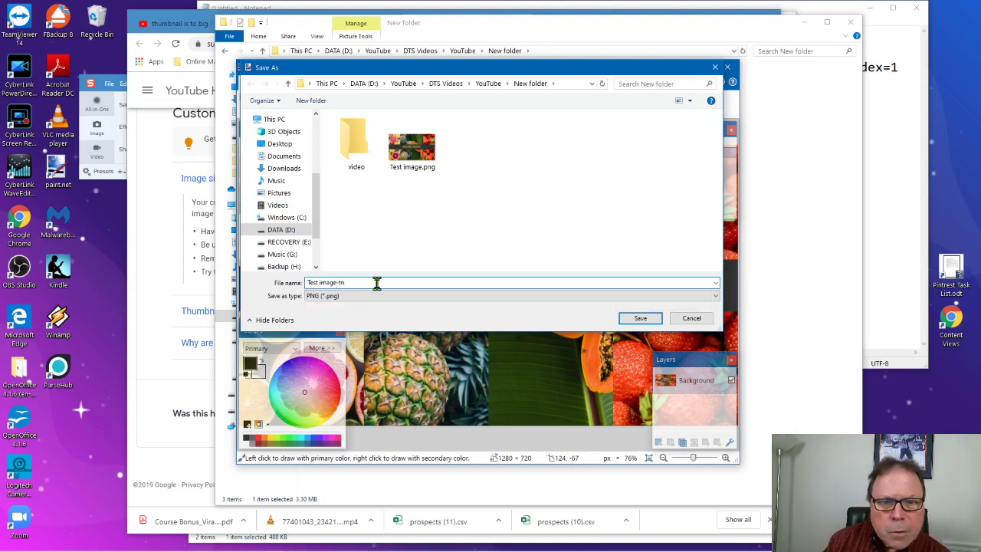
key(Return)
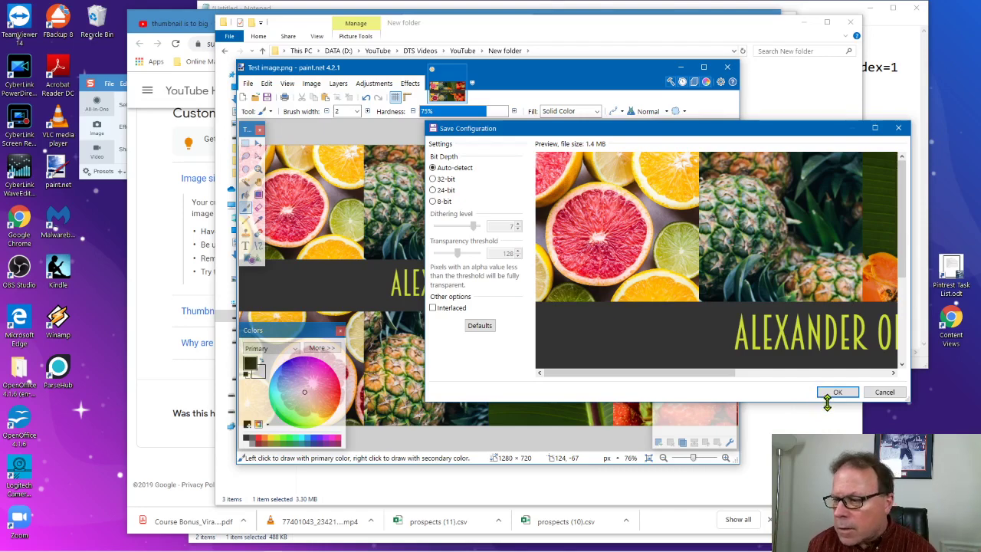
Accept the PNG settings, close paint.net, and check Test image-tn.png is 1280 x 720, 1.42 MB.
click(836, 393)
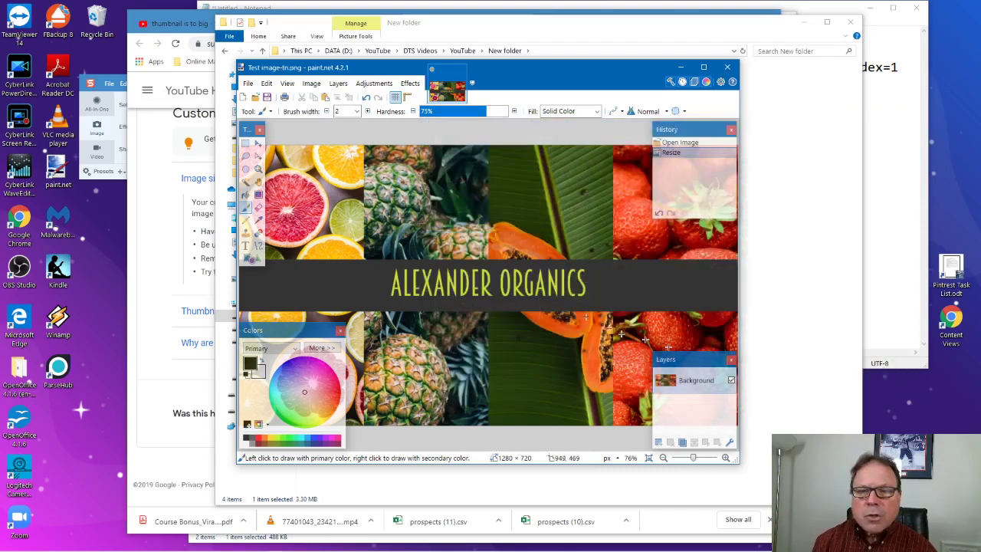
key(alt+F4)
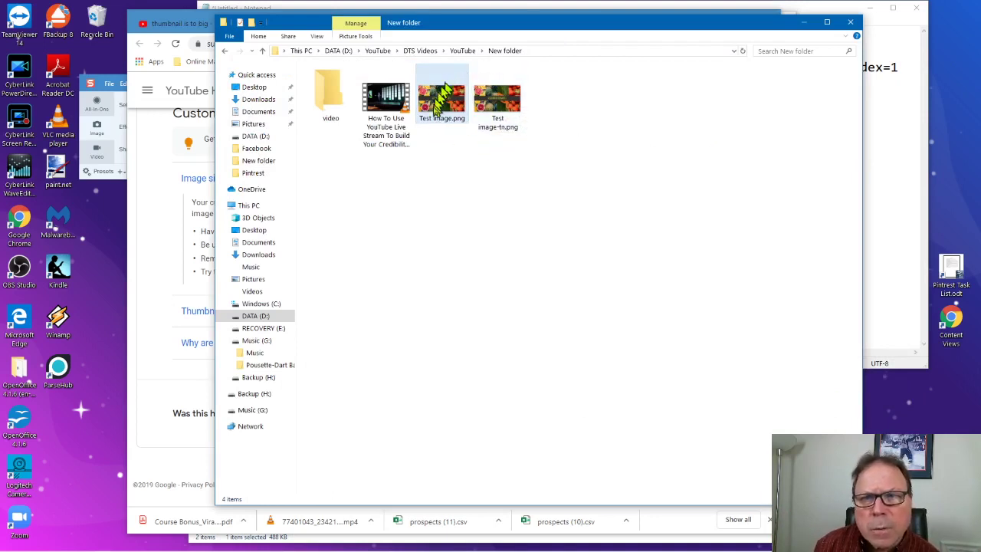
click(499, 133)
right_click(498, 133)
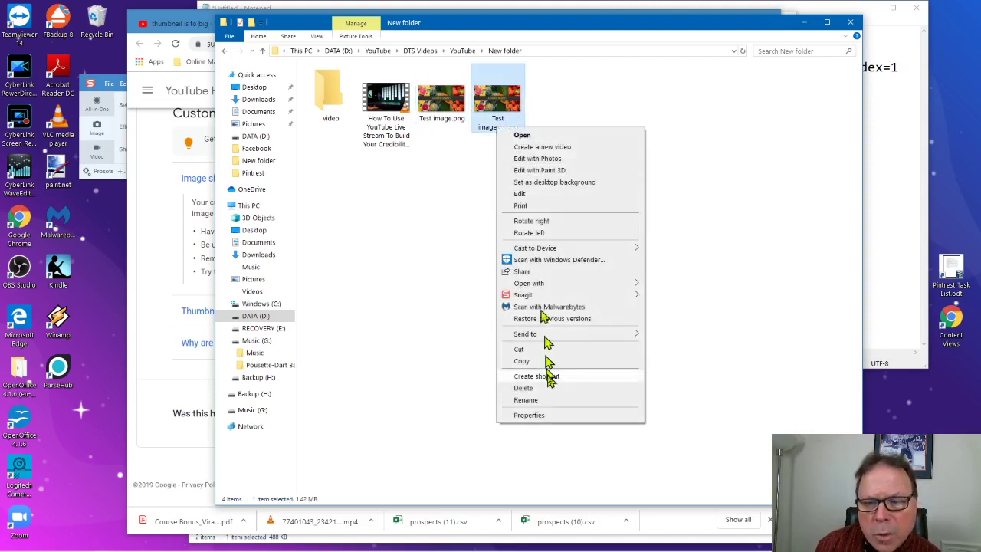
click(547, 421)
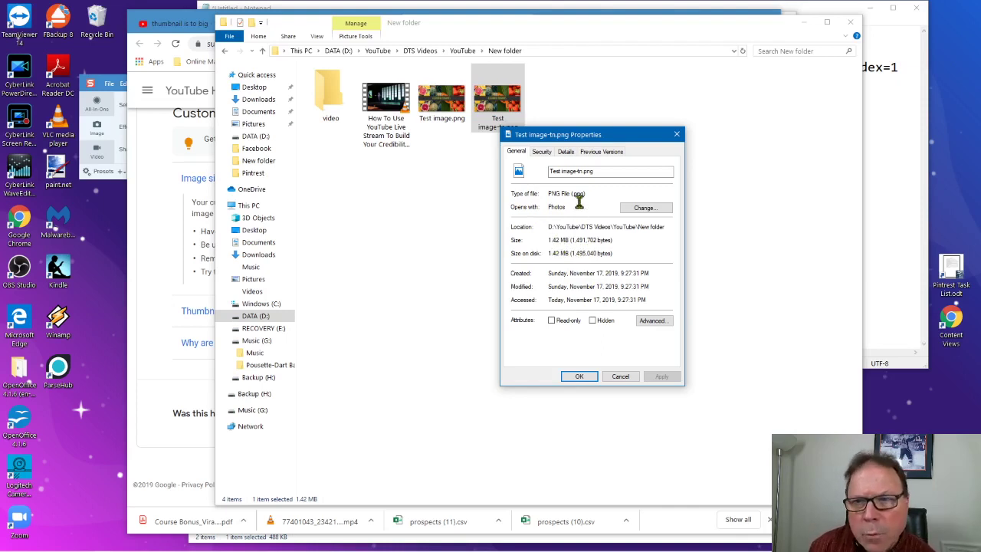
click(568, 152)
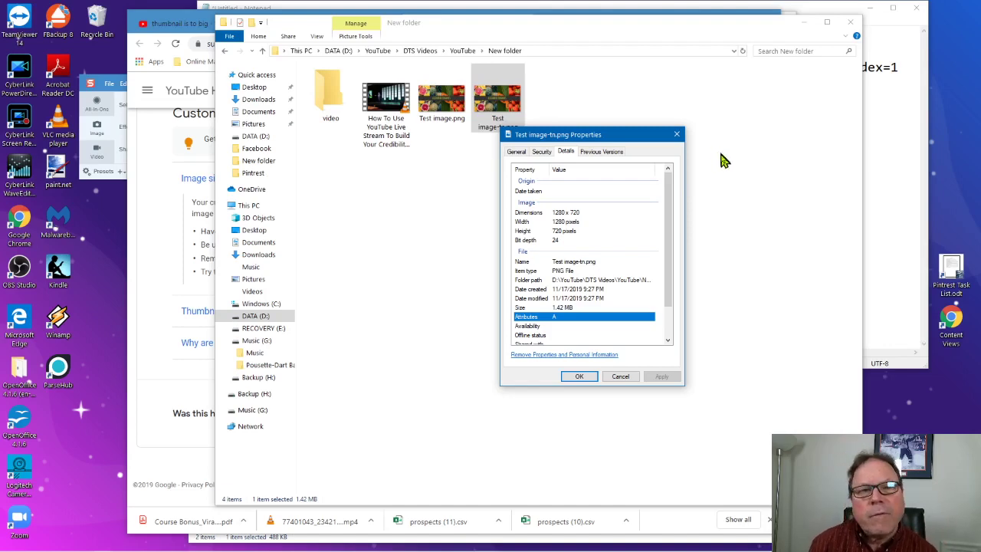
Back in YouTube Studio, upload the 1.42 MB Test image-tn.png as the custom thumbnail.
click(150, 307)
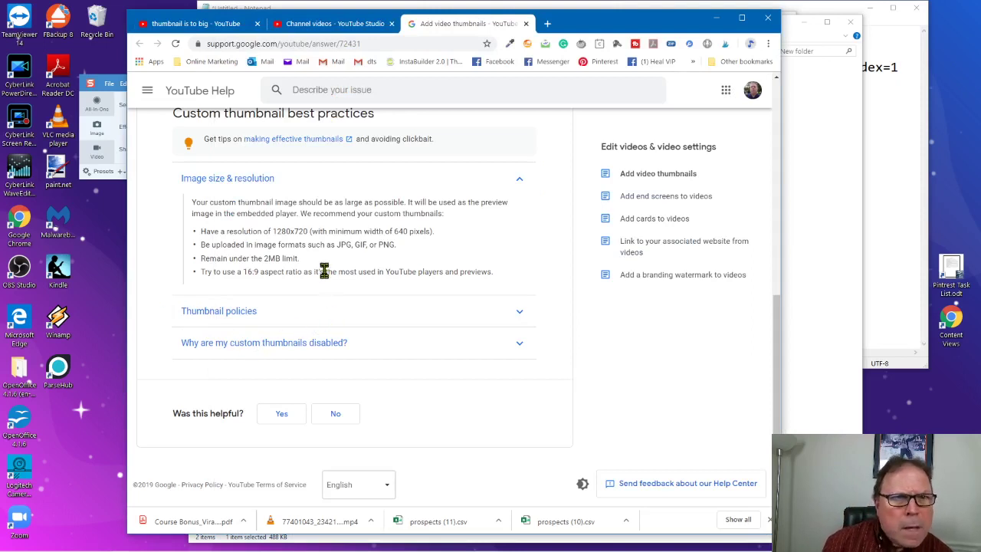
click(337, 25)
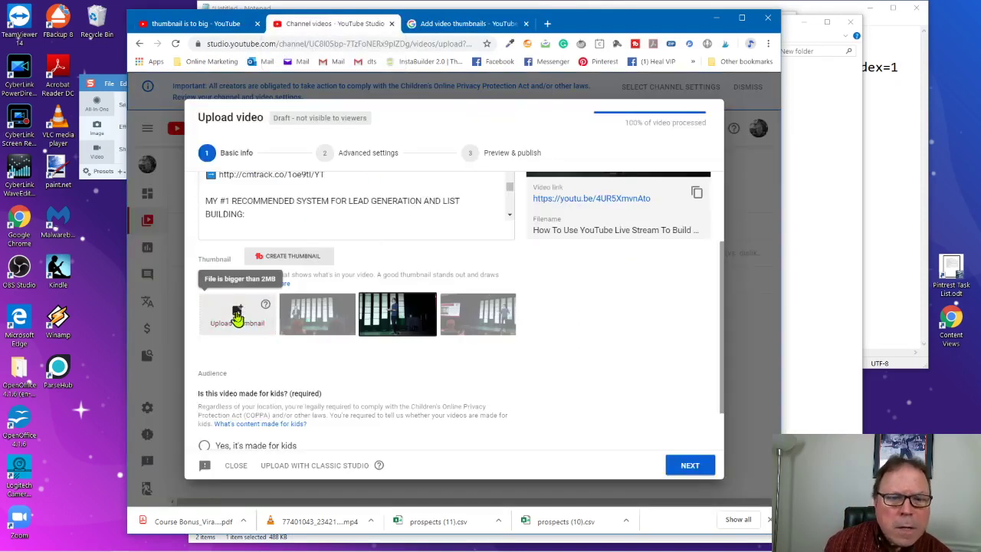
click(239, 314)
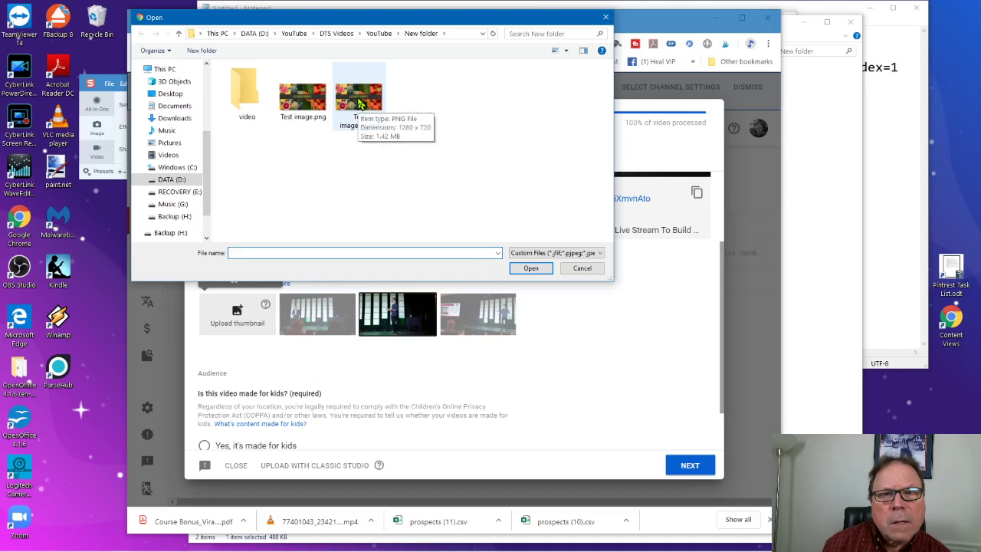
click(361, 103)
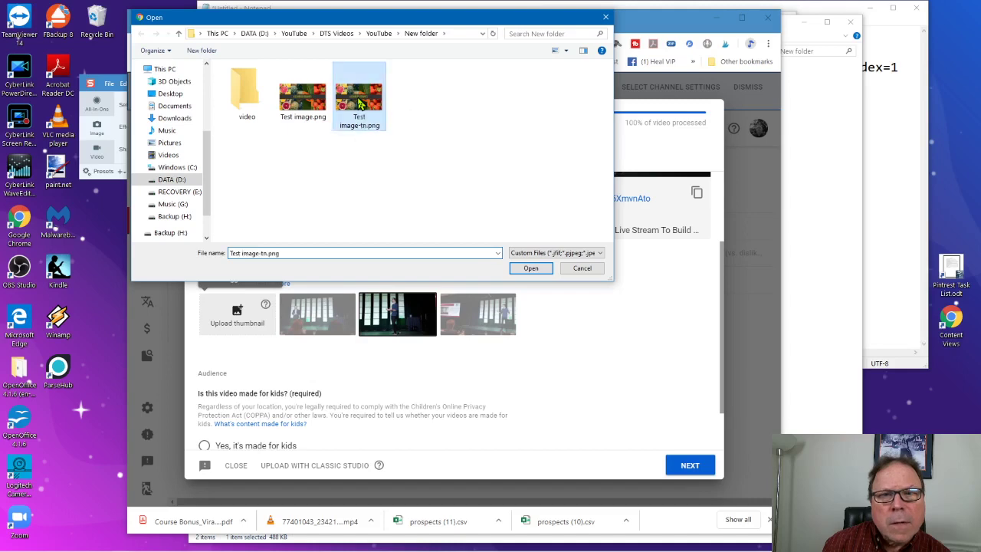
click(532, 269)
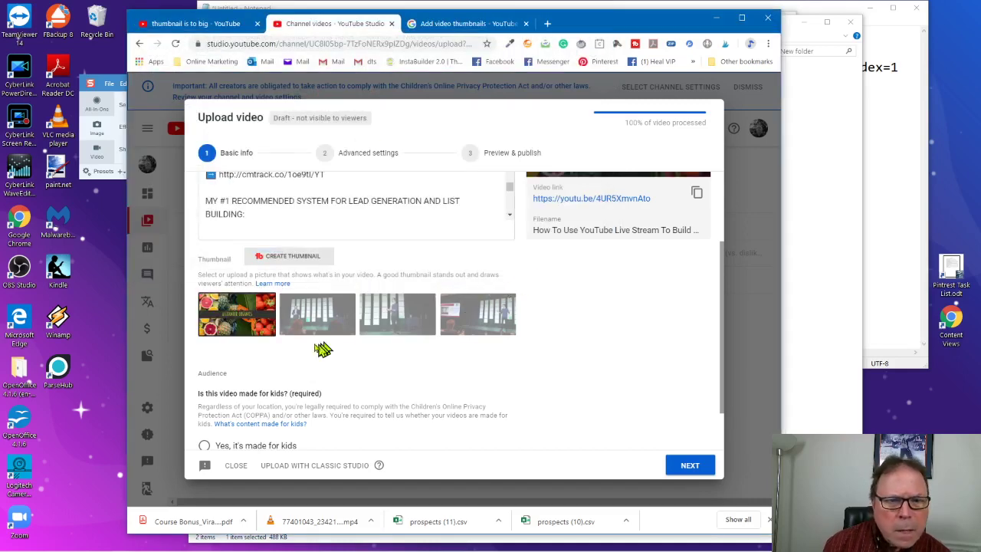
mouse_move(274, 342)
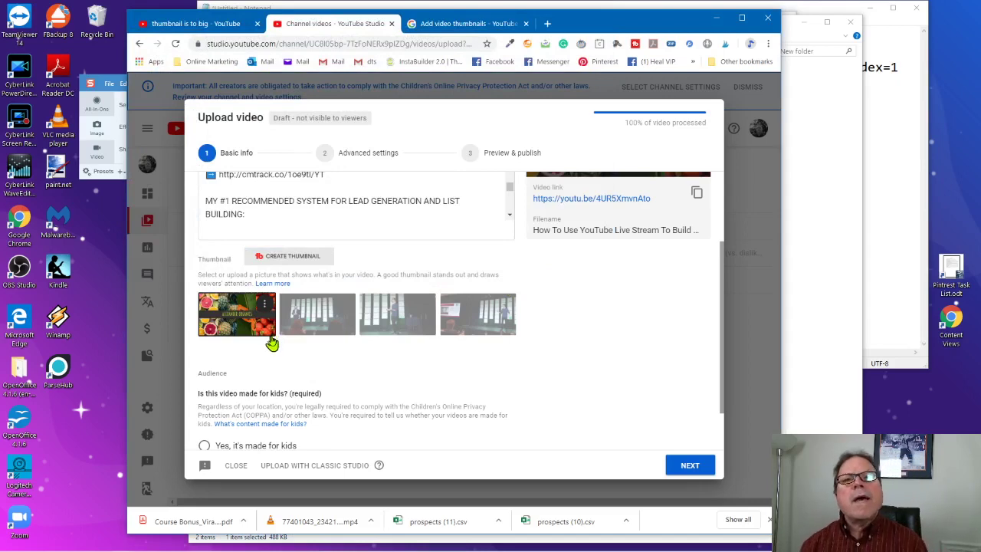